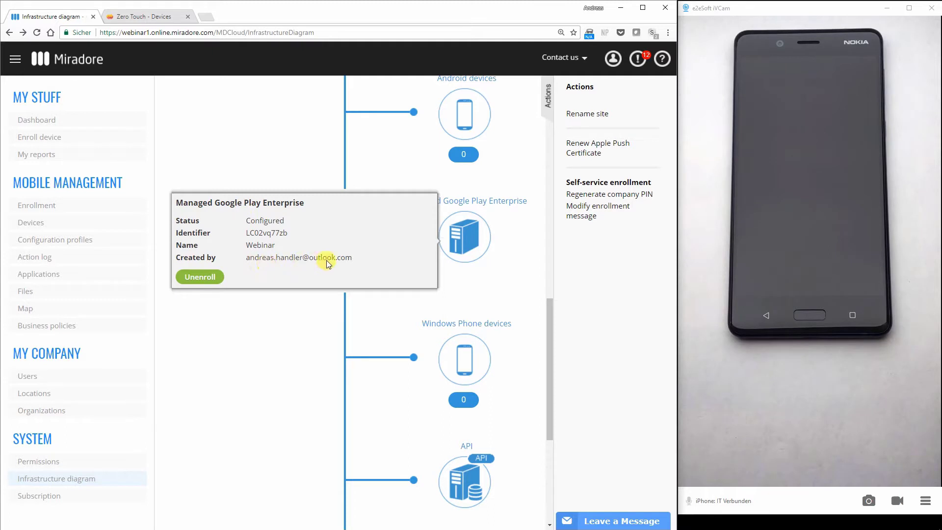
# Review the three Webinar-assigned devices in Zero Touch and the signed-in account details.
pyautogui.click(147, 16)
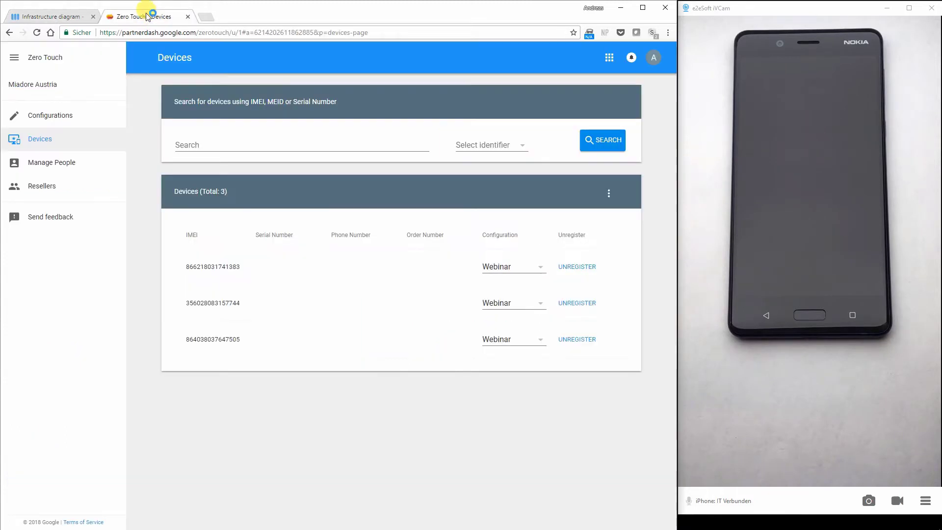
pyautogui.click(654, 59)
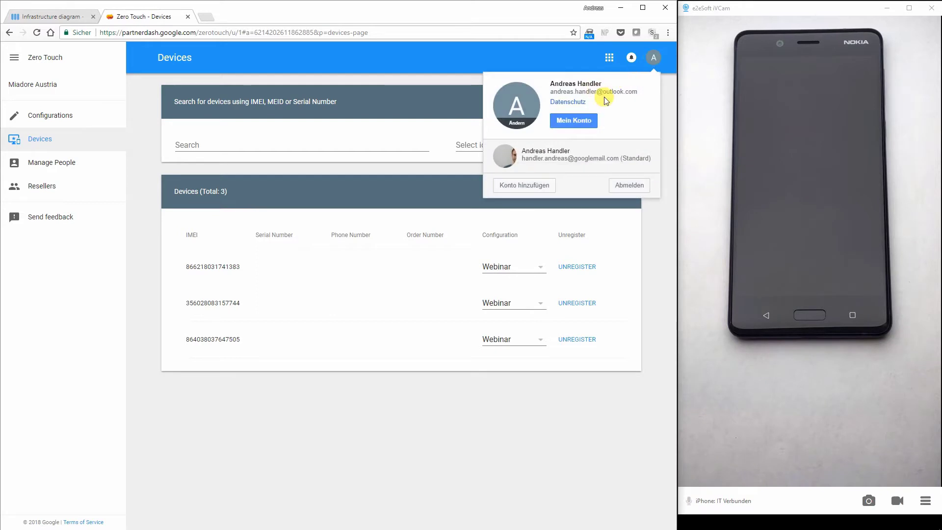
pyautogui.click(405, 69)
pyautogui.click(62, 19)
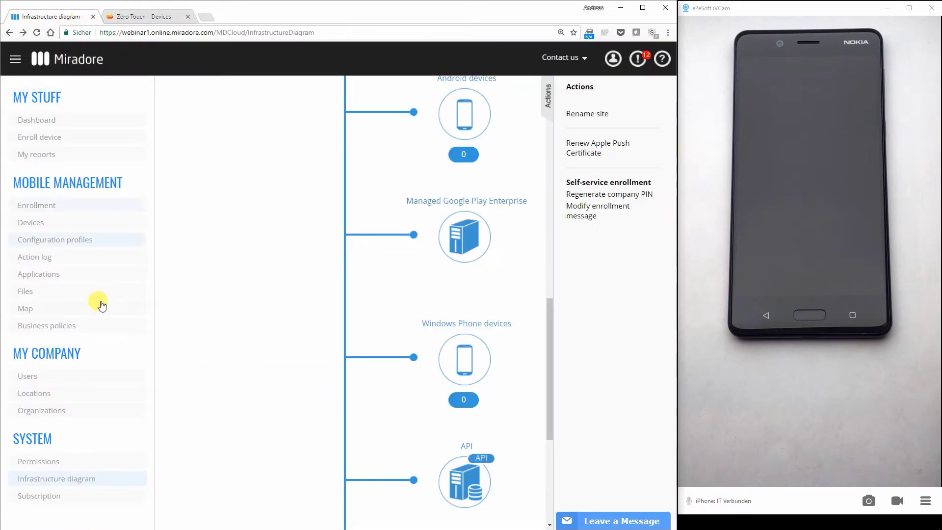
pyautogui.click(42, 379)
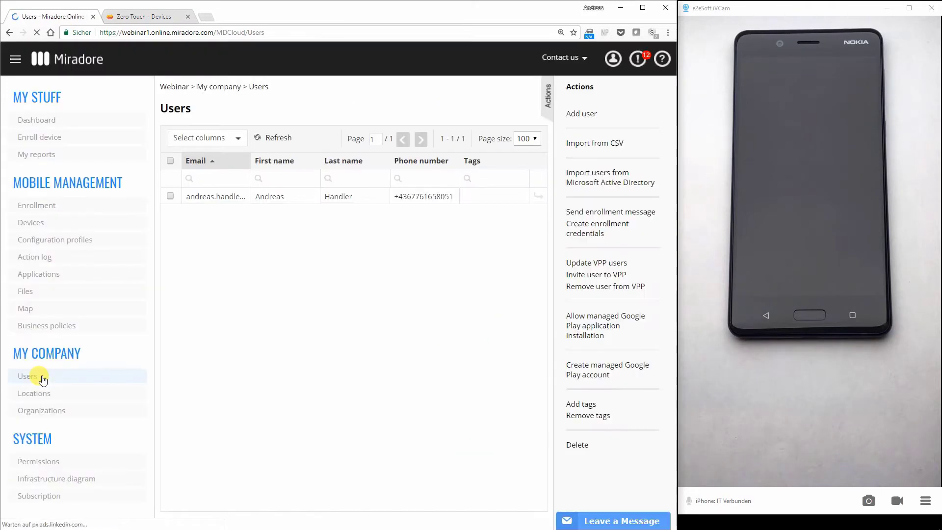
pyautogui.click(289, 198)
pyautogui.click(288, 197)
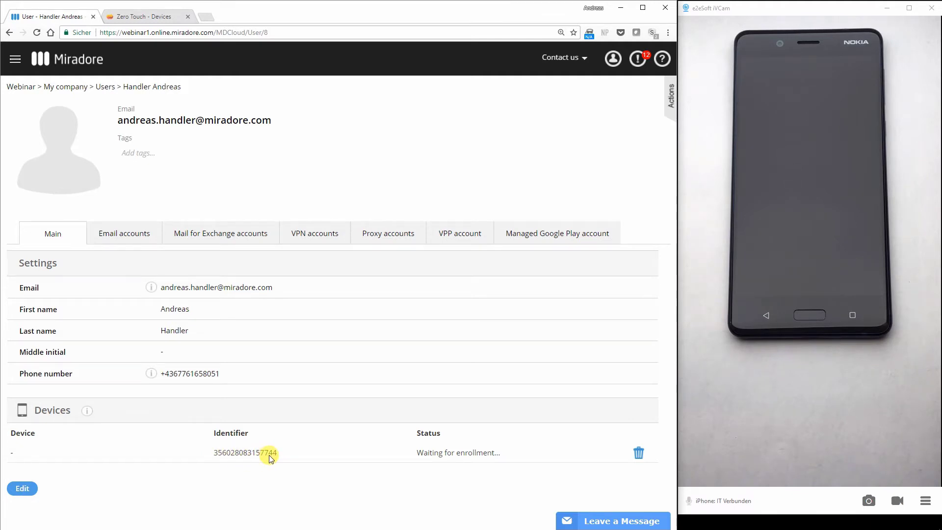
pyautogui.click(138, 17)
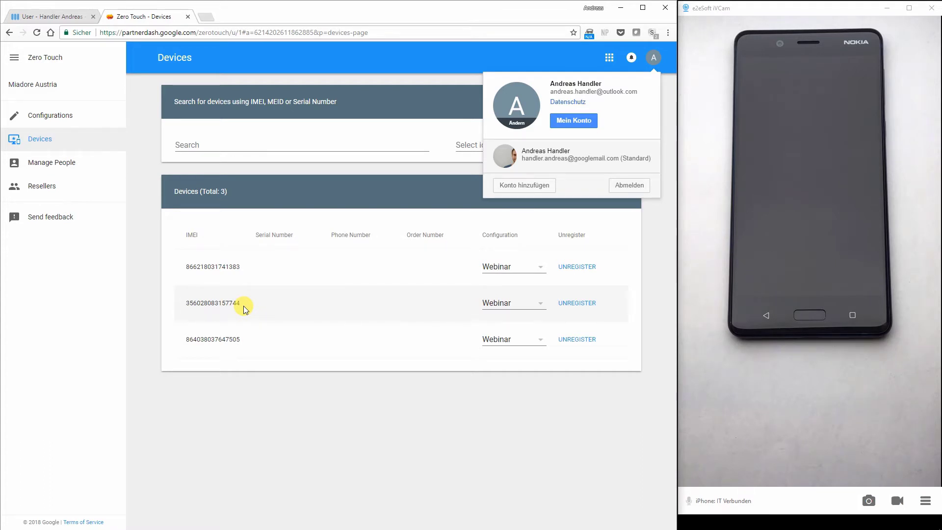
# Open the Webinar configuration for editing and review its Miradore Online client DPC extras.
pyautogui.click(66, 118)
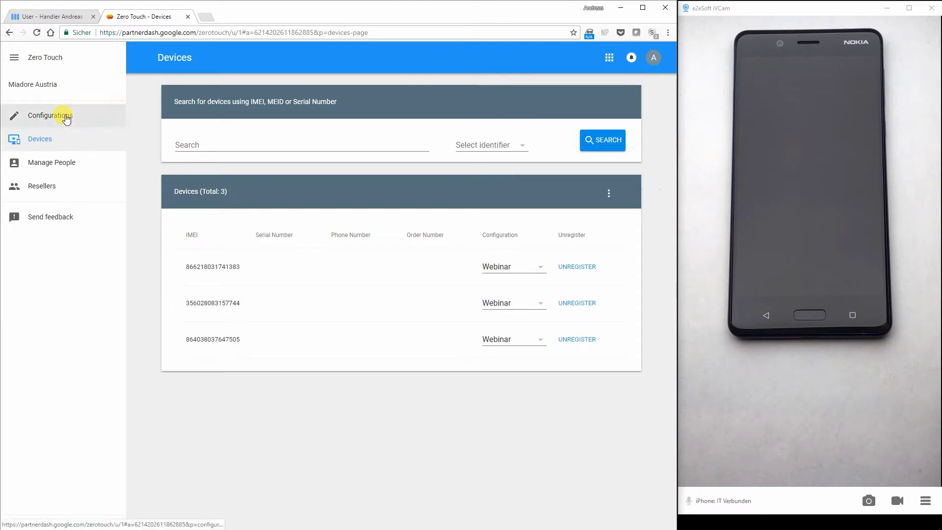
pyautogui.click(65, 118)
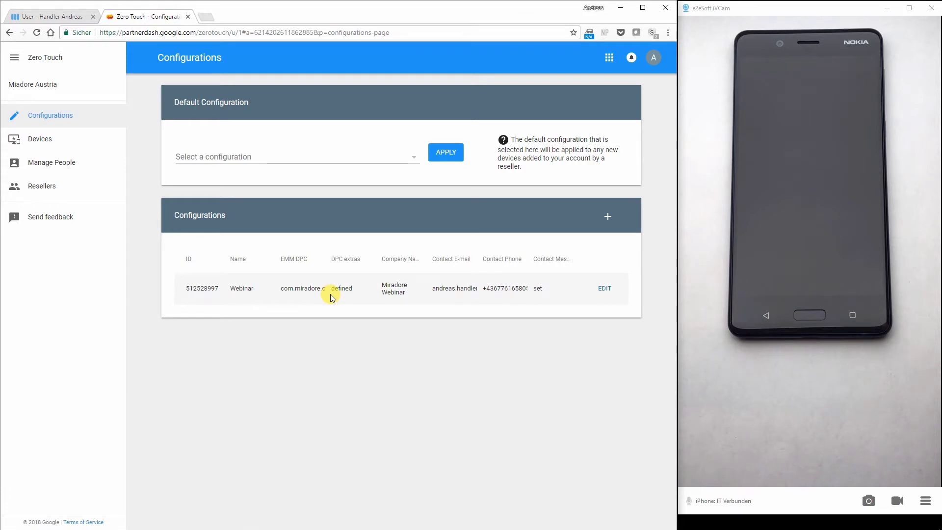
pyautogui.click(605, 290)
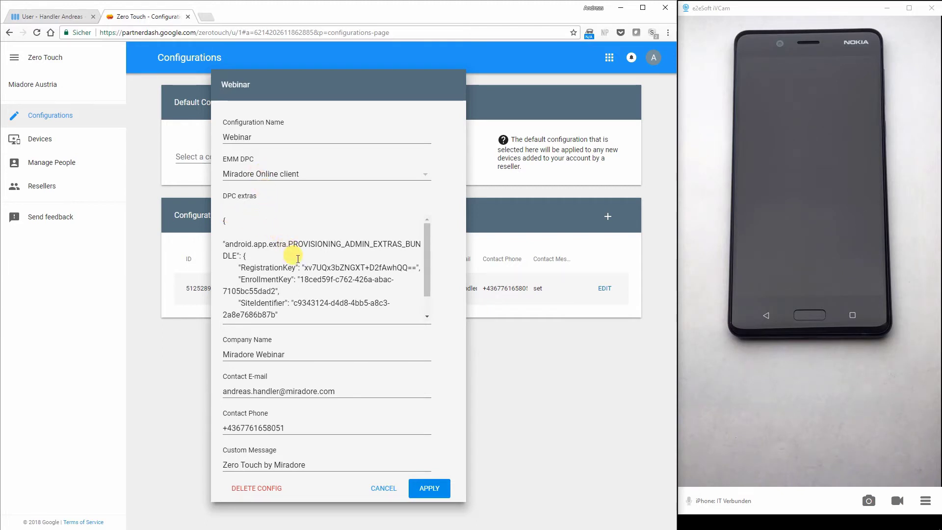
pyautogui.moveTo(425, 246); pyautogui.dragTo(426, 260)
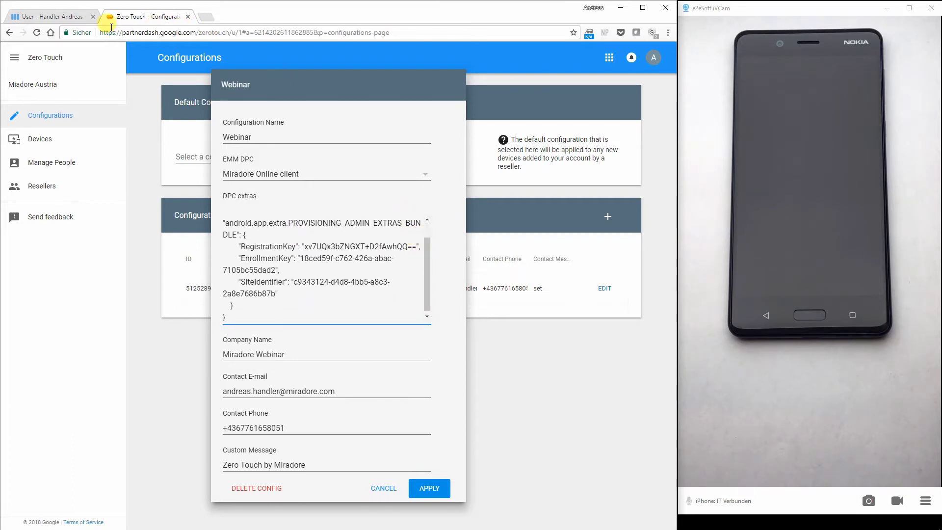
pyautogui.click(66, 20)
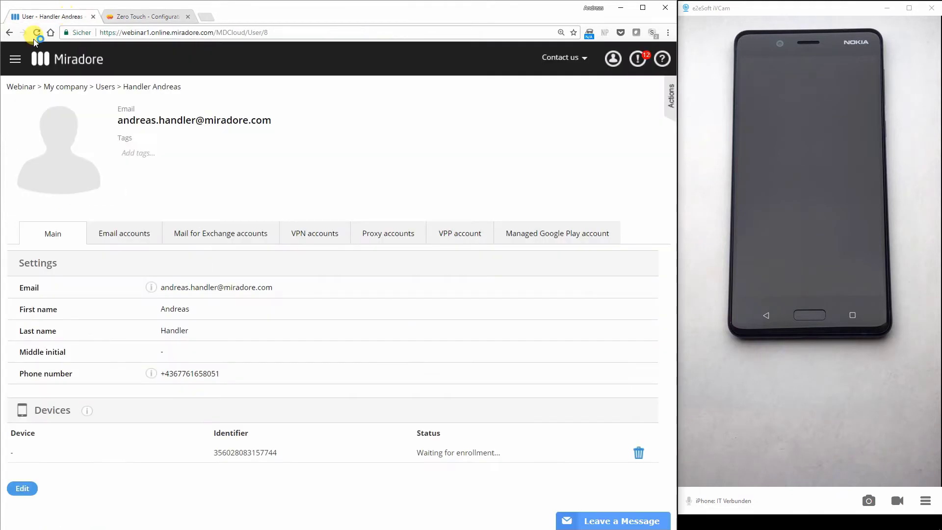
# Download the custom Android configuration file appsettings (18).mdcfg from the Infrastructure diagram.
pyautogui.click(15, 59)
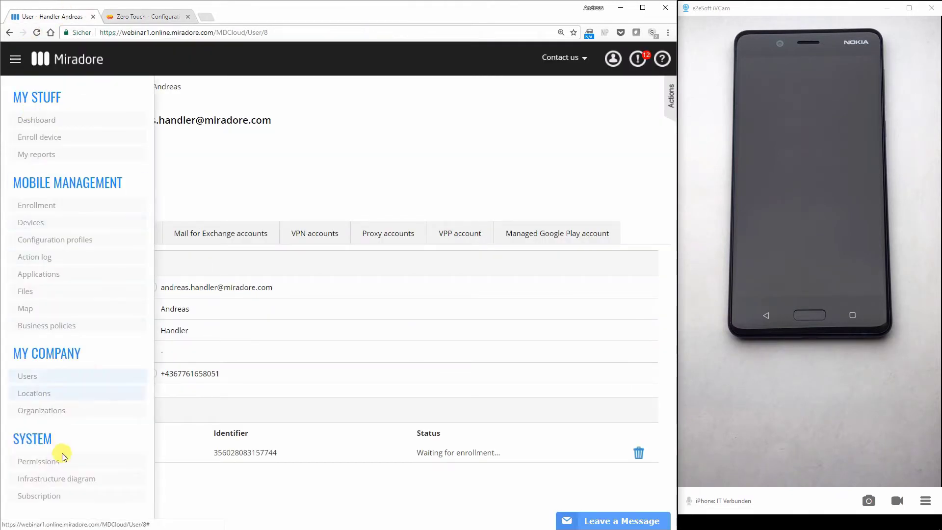
pyautogui.click(63, 479)
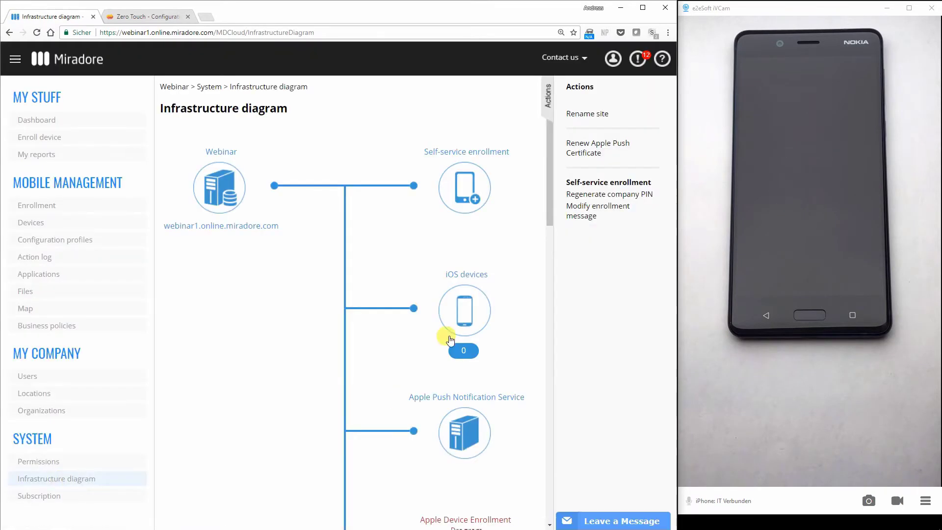
pyautogui.scroll(-10, 486, 295)
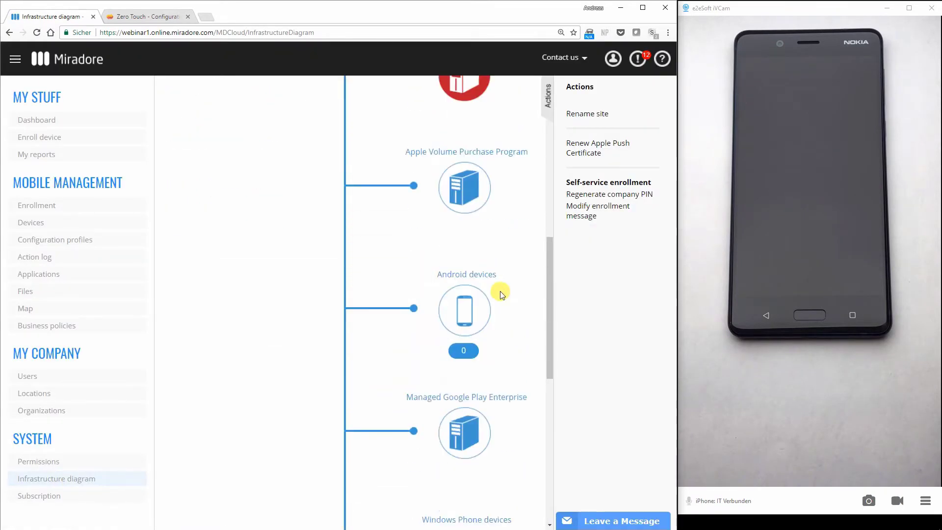
pyautogui.scroll(-1, 500, 282)
pyautogui.click(459, 263)
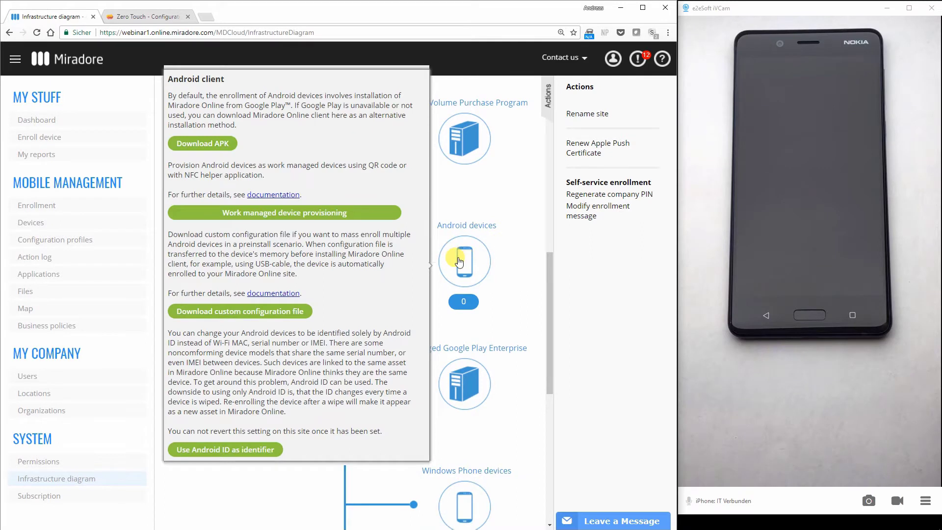
pyautogui.click(201, 314)
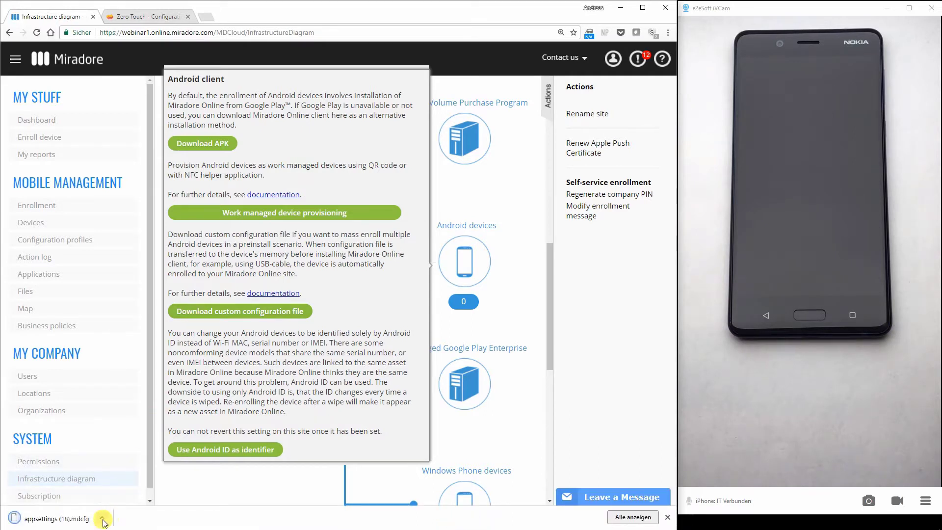
pyautogui.click(102, 518)
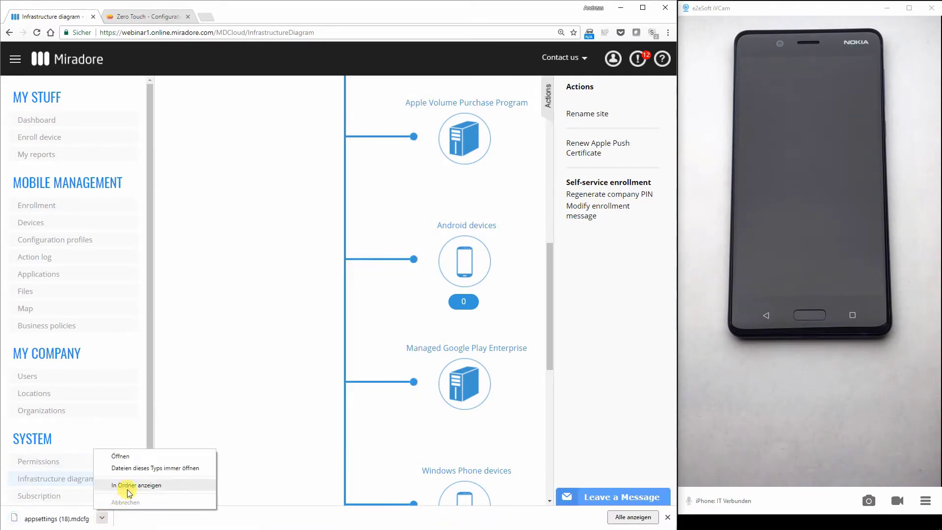
# Open appsettings (18).mdcfg in Notepad to view its enrollment, registration and site identifier keys.
pyautogui.click(124, 456)
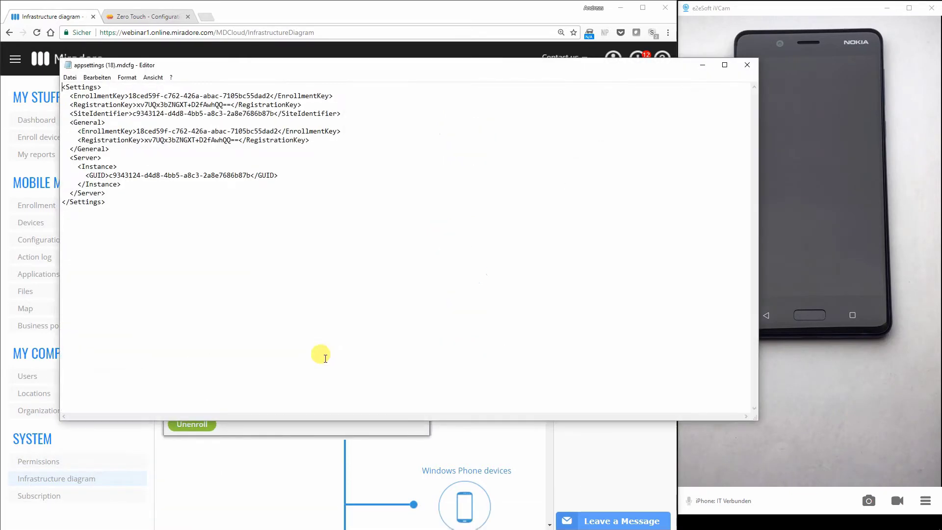
pyautogui.click(158, 18)
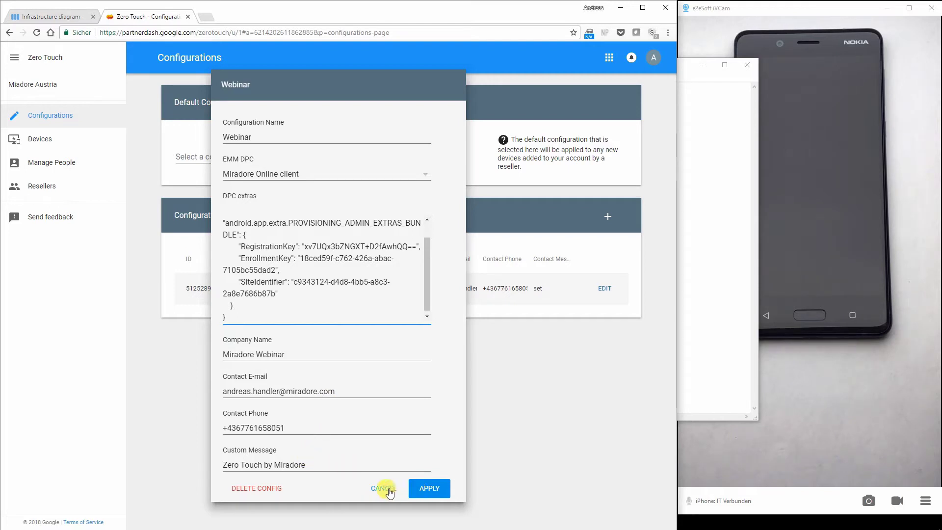
pyautogui.click(424, 489)
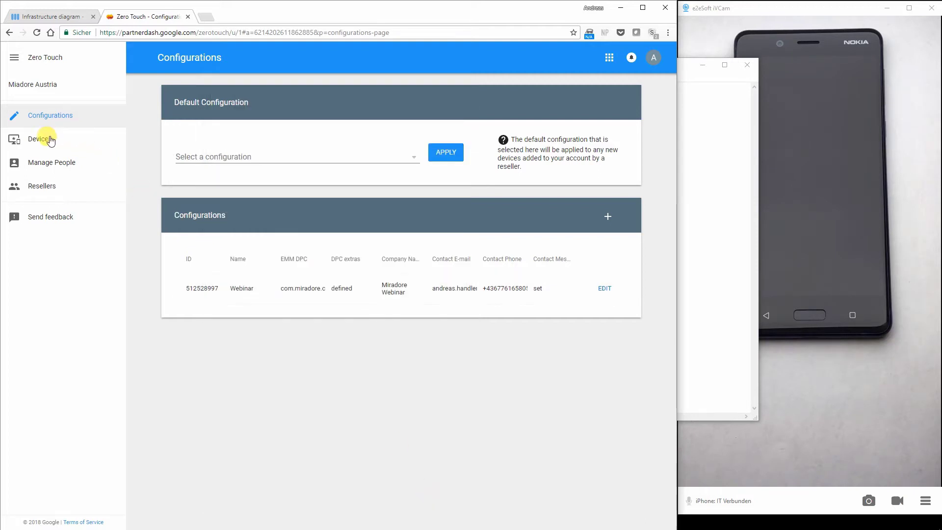
pyautogui.click(50, 142)
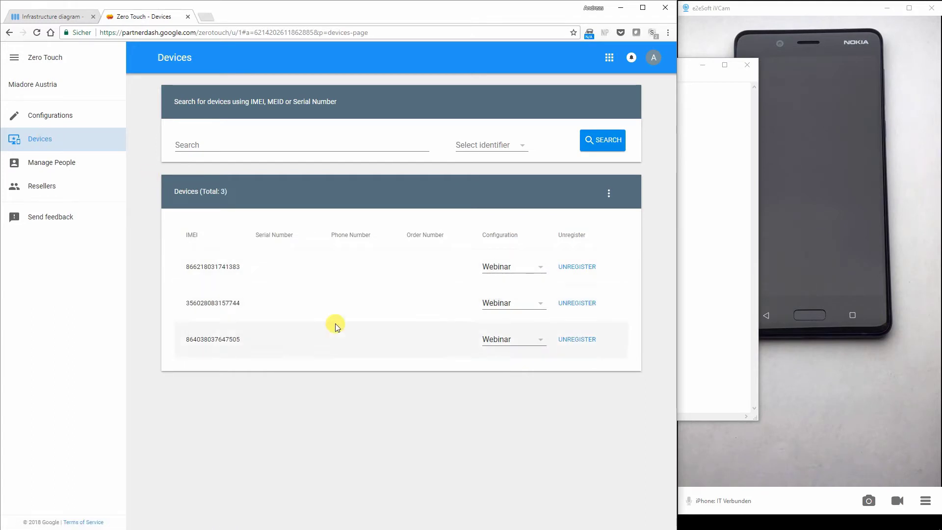
pyautogui.click(539, 304)
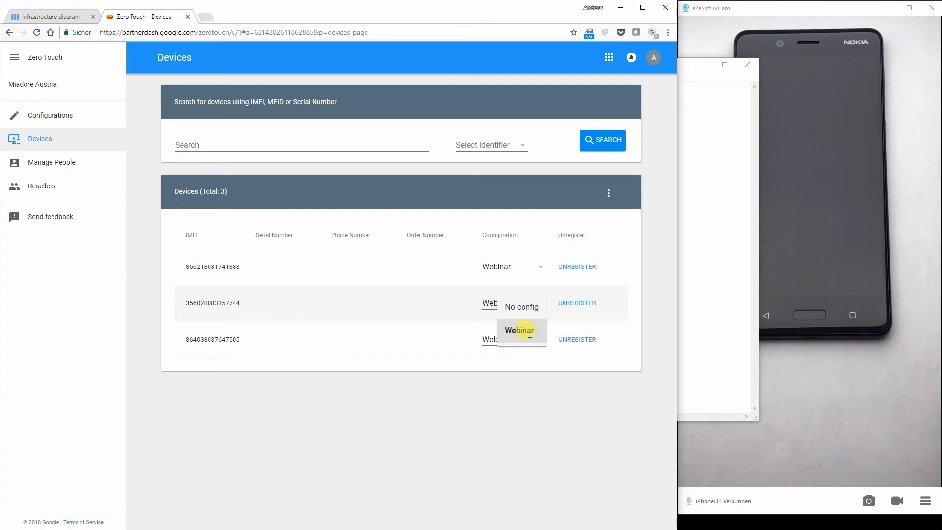
pyautogui.click(530, 332)
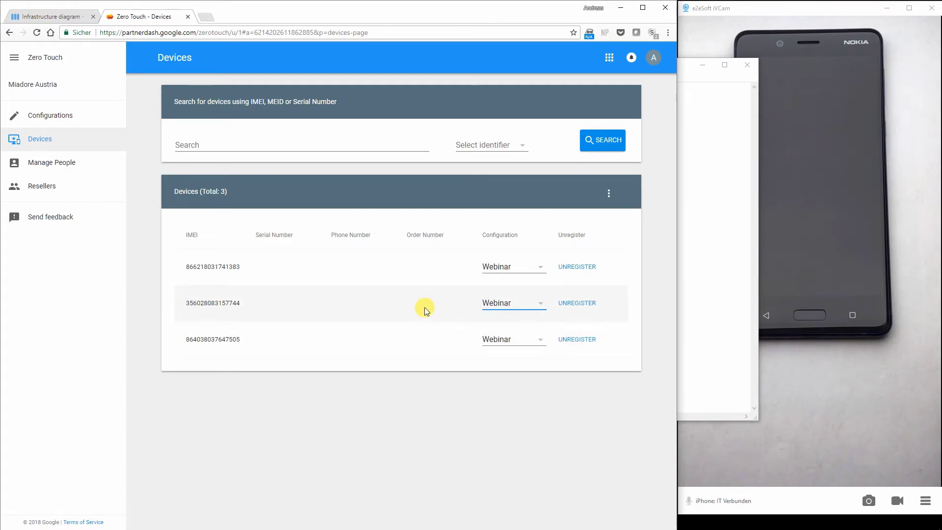
pyautogui.click(742, 68)
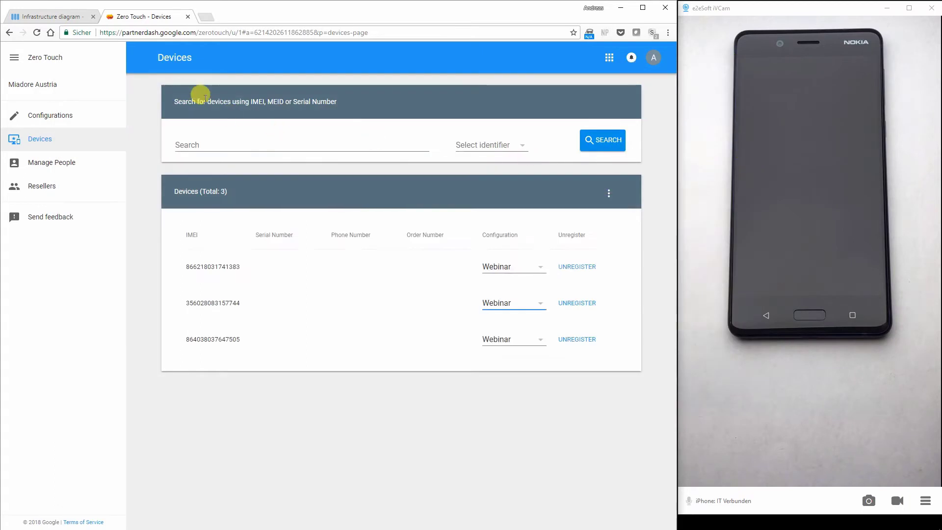
# In Miradore, go through Enrollment to the empty Mobile Management Devices list.
pyautogui.click(64, 18)
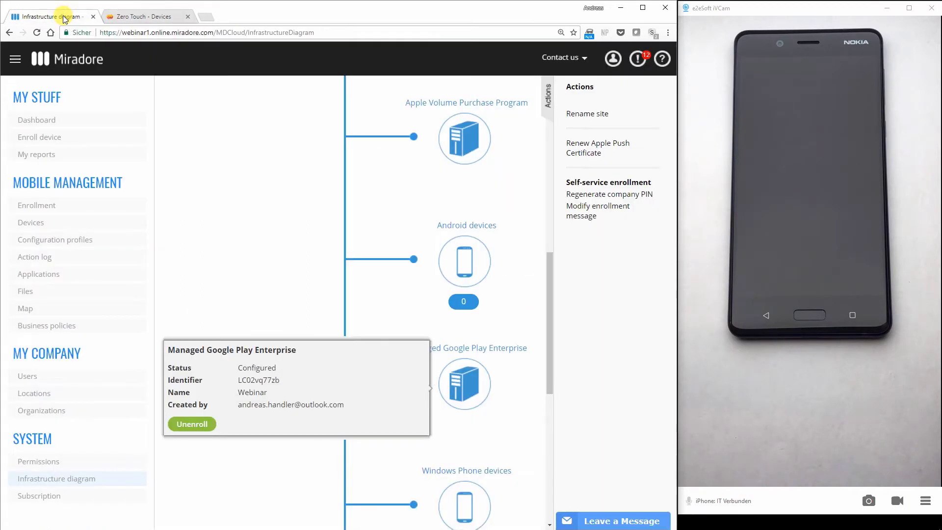
pyautogui.click(49, 206)
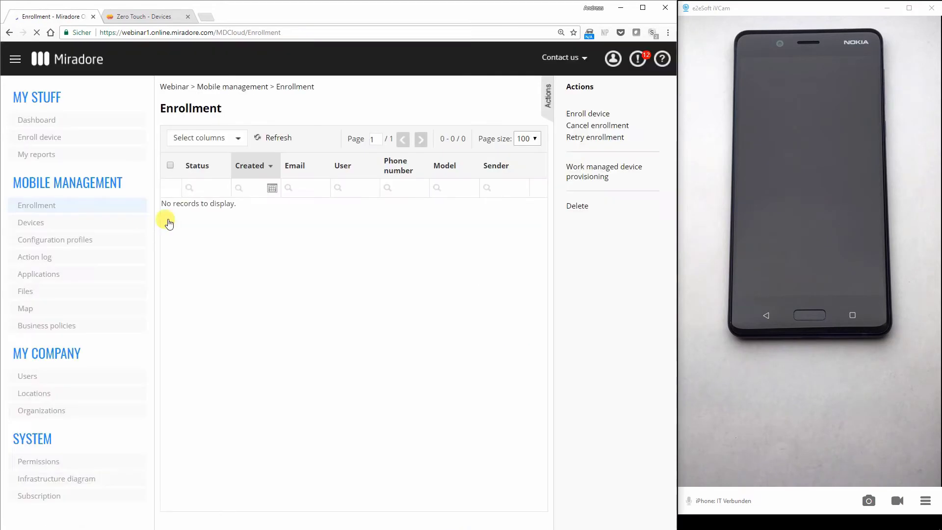
pyautogui.click(48, 225)
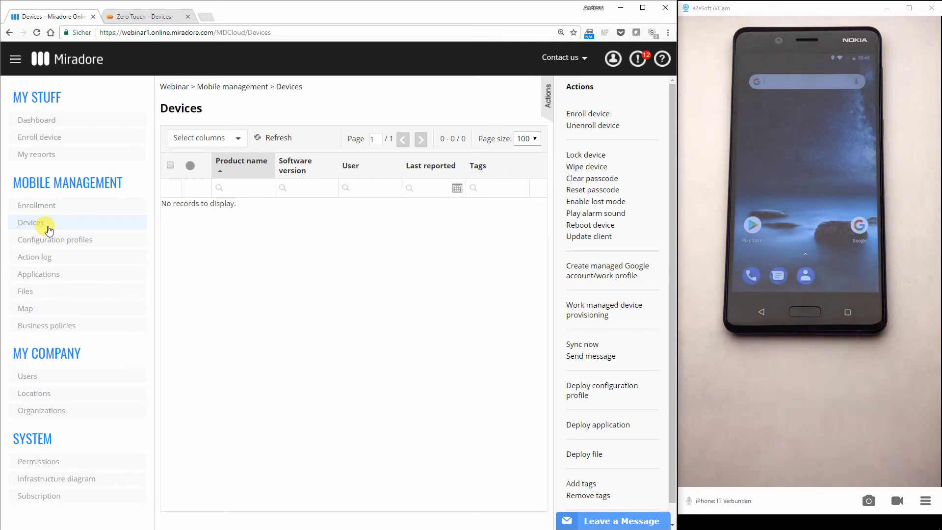
pyautogui.click(273, 143)
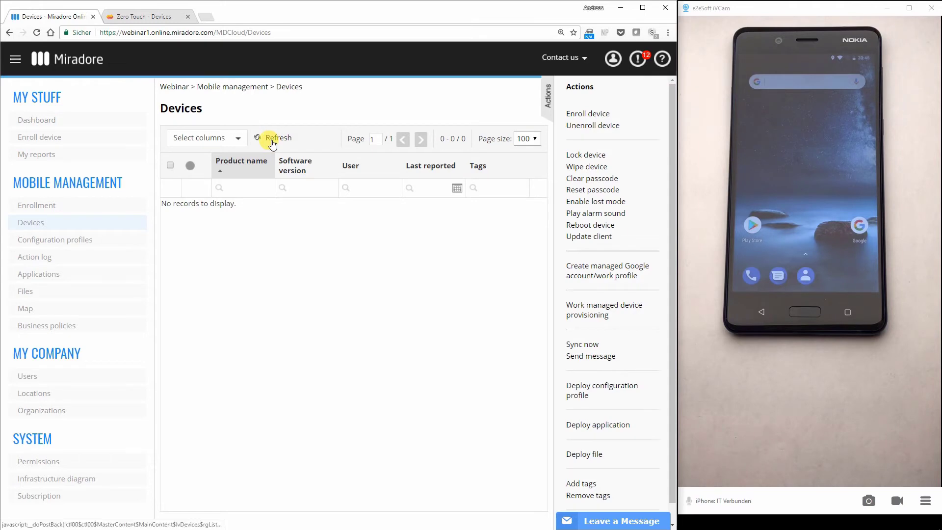
pyautogui.click(273, 142)
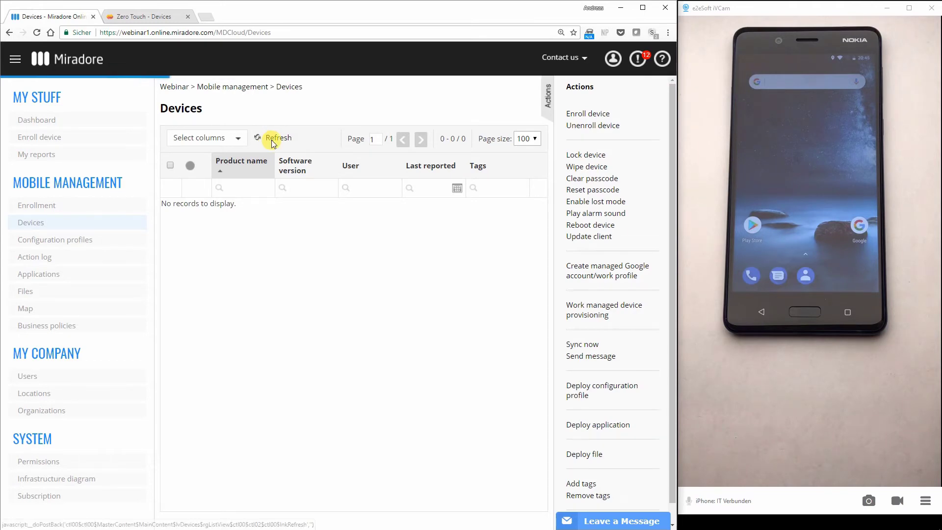
pyautogui.click(272, 143)
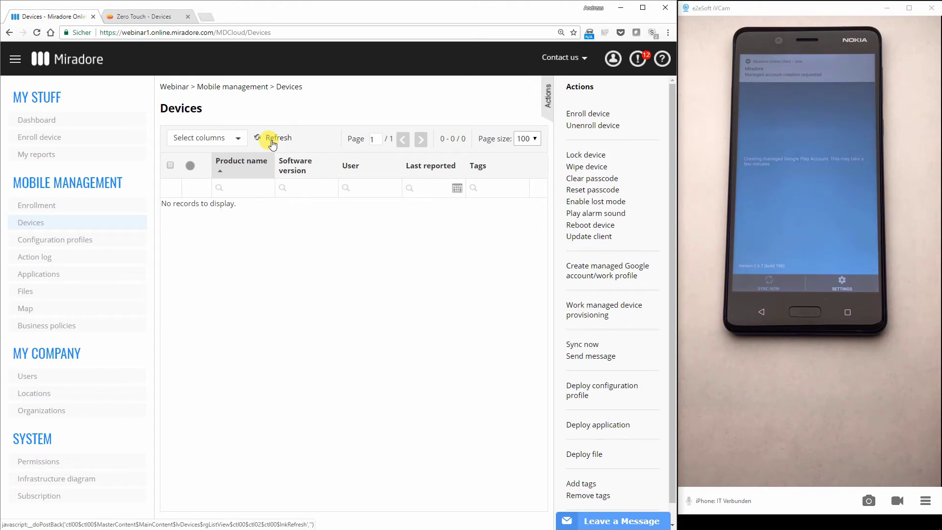
# Refresh the Devices list and select the newly enrolled HMD Global Android 8.1.0 phone.
pyautogui.click(273, 143)
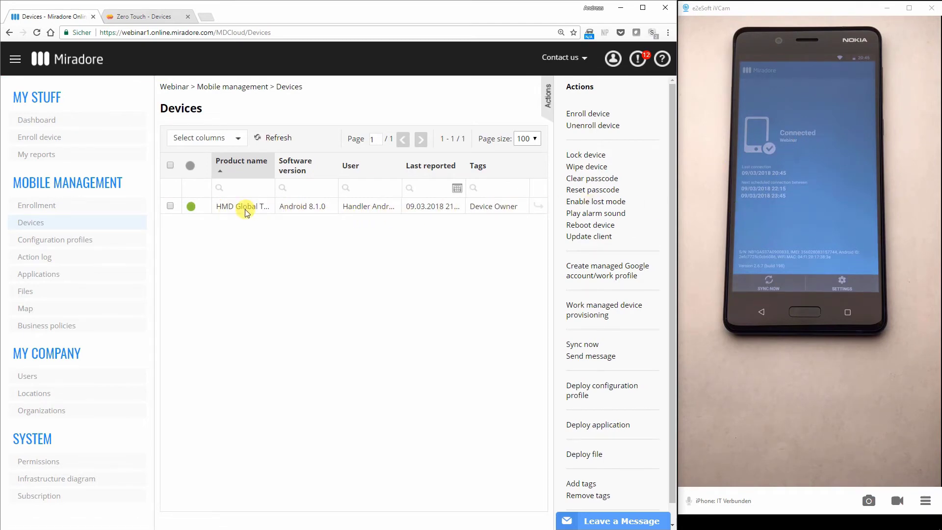
pyautogui.click(360, 210)
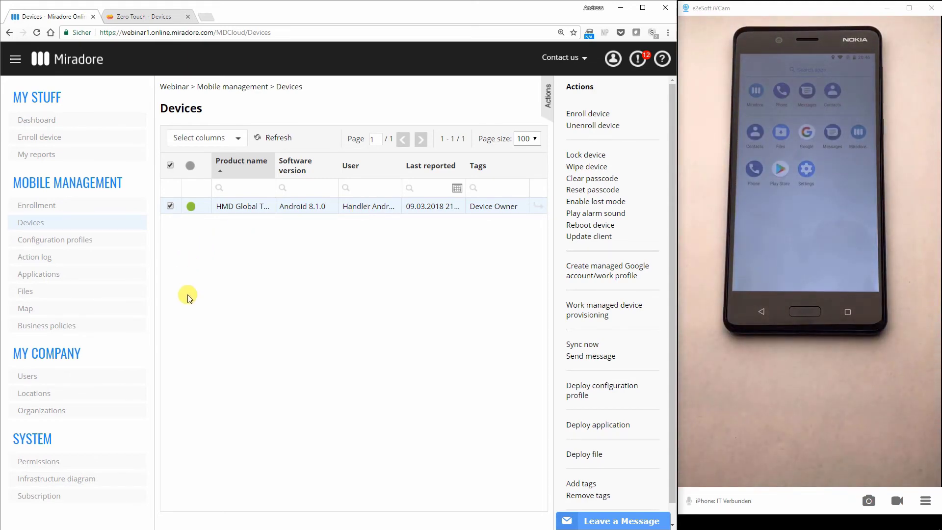
# Inspect the security and Gmail deployment entries in the Action log, then the Android device business policy.
pyautogui.click(82, 265)
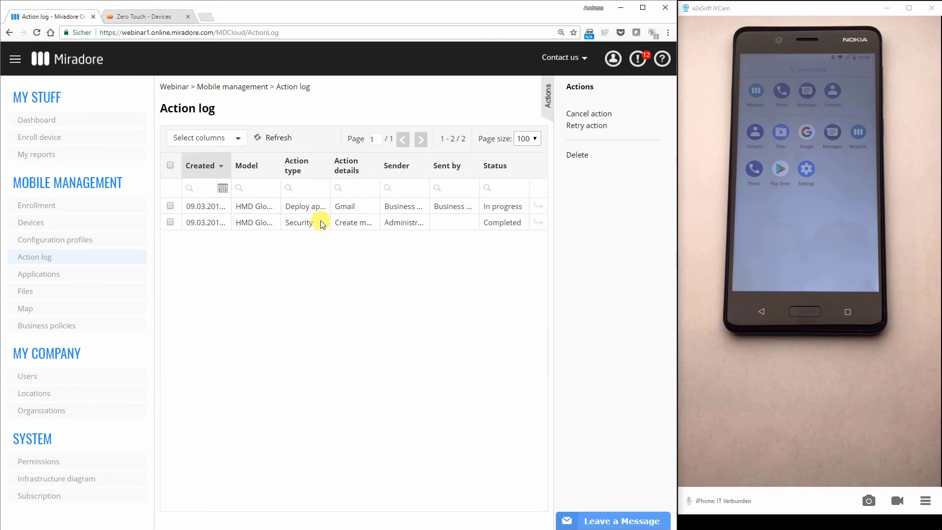
pyautogui.click(322, 224)
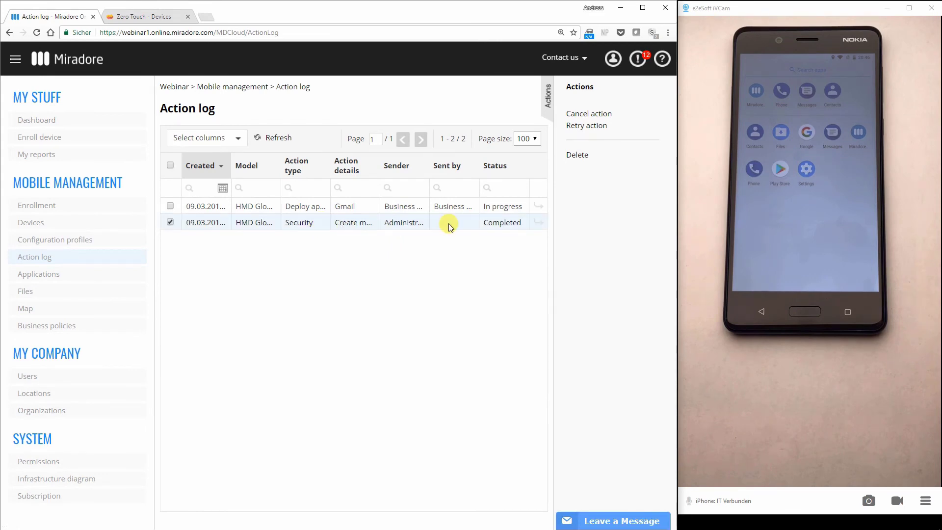
pyautogui.click(445, 210)
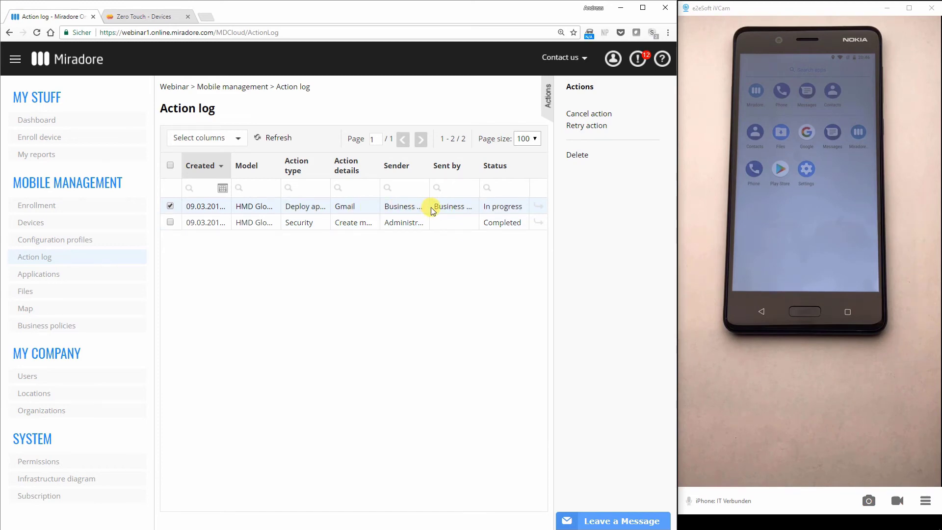
pyautogui.click(109, 324)
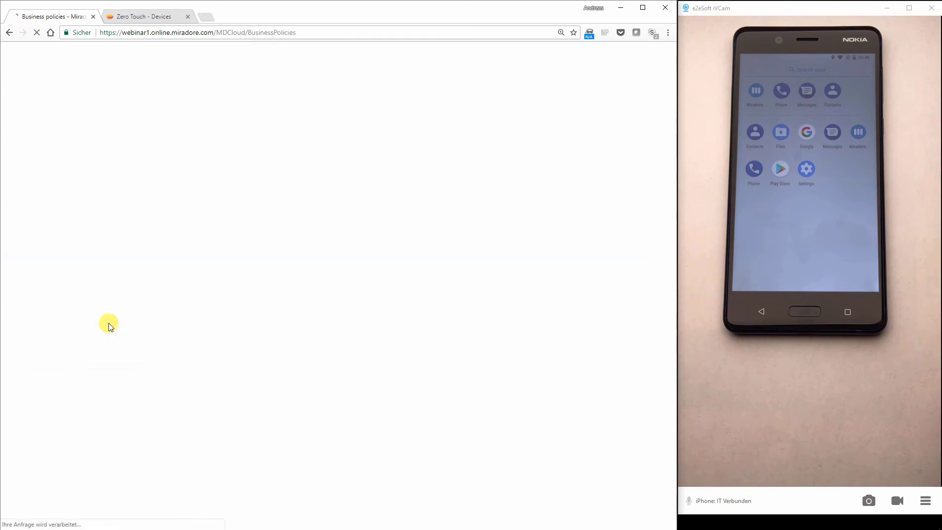
pyautogui.click(275, 205)
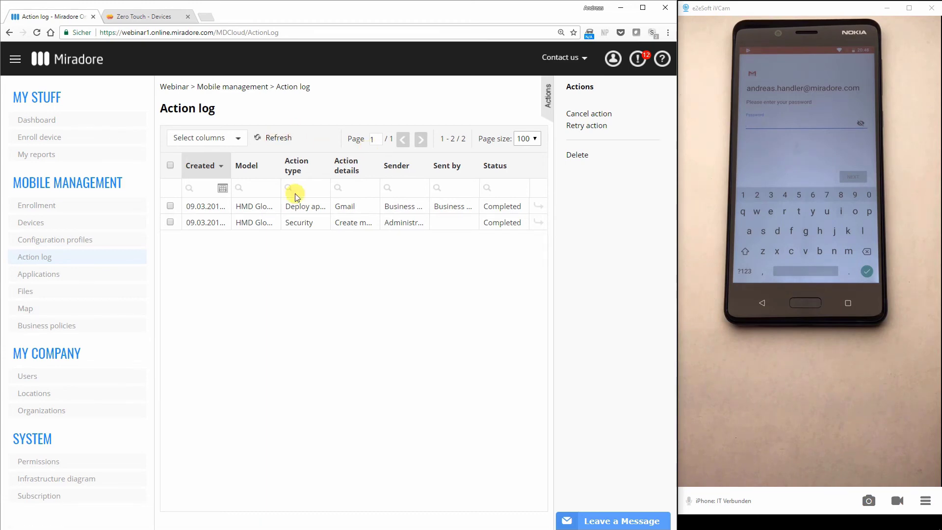
# Open Gmail's Configuration tab and highlight its email address, username and outlook.office365.com host values.
pyautogui.click(81, 277)
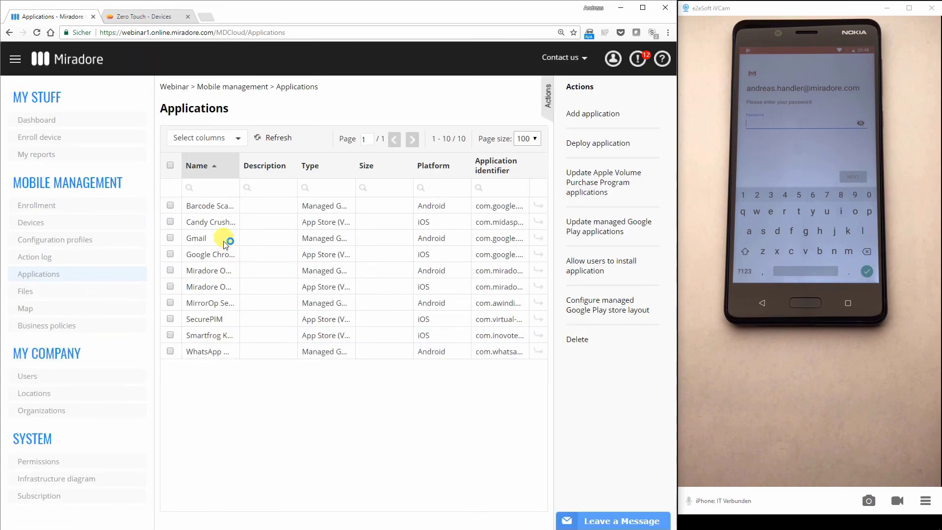
pyautogui.click(225, 240)
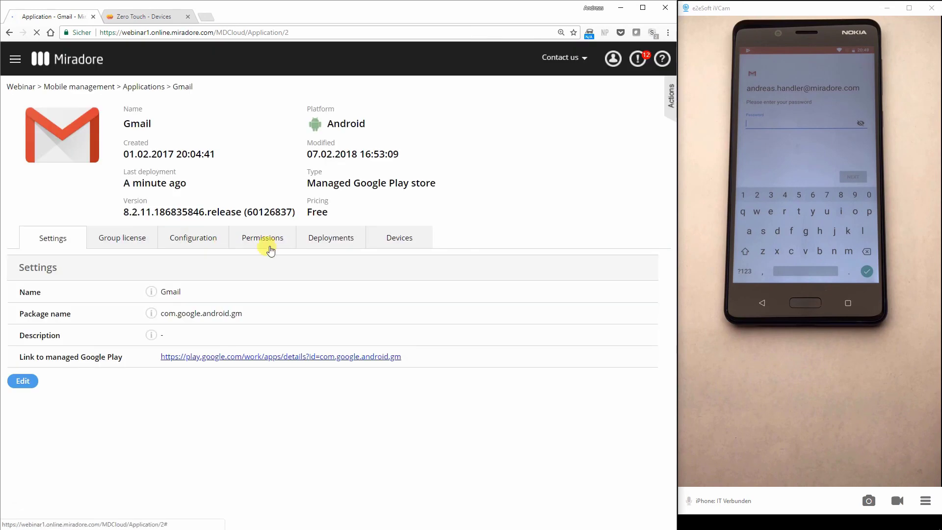
pyautogui.click(222, 246)
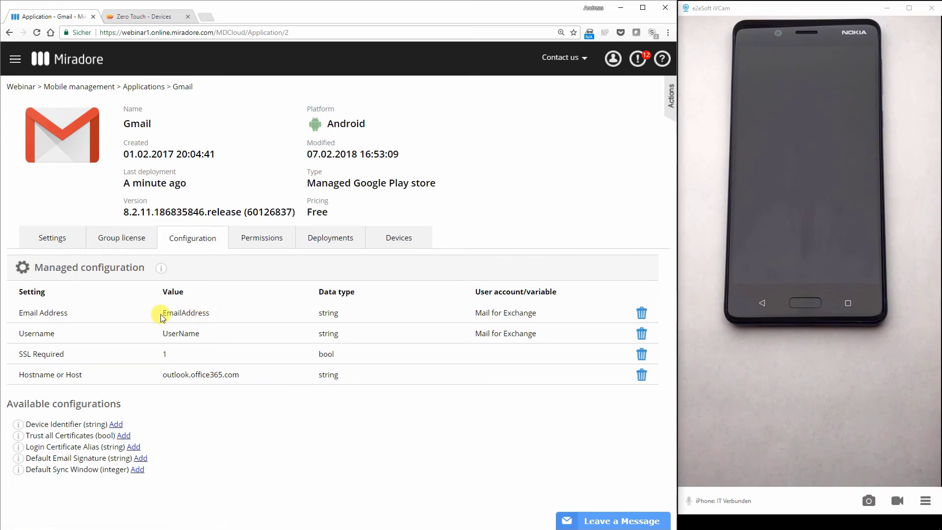
pyautogui.moveTo(160, 312); pyautogui.dragTo(207, 317)
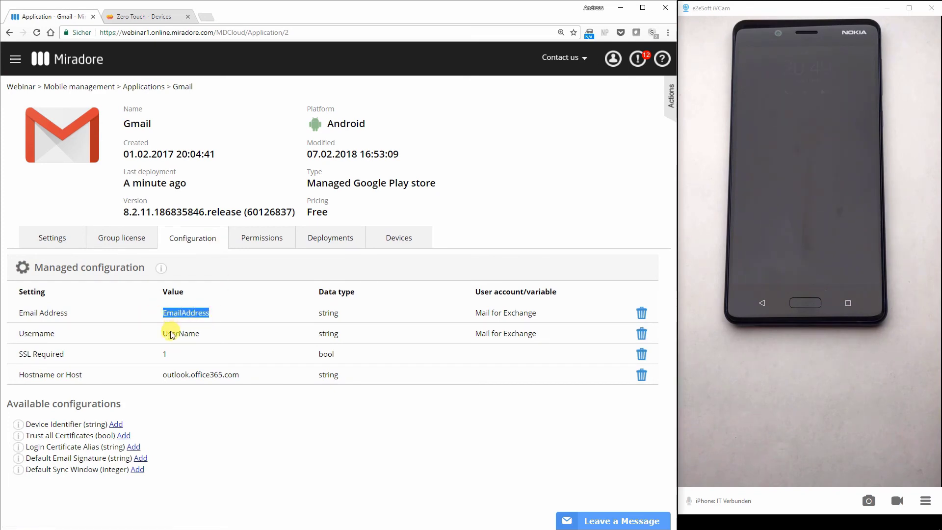
pyautogui.moveTo(168, 334); pyautogui.dragTo(188, 334)
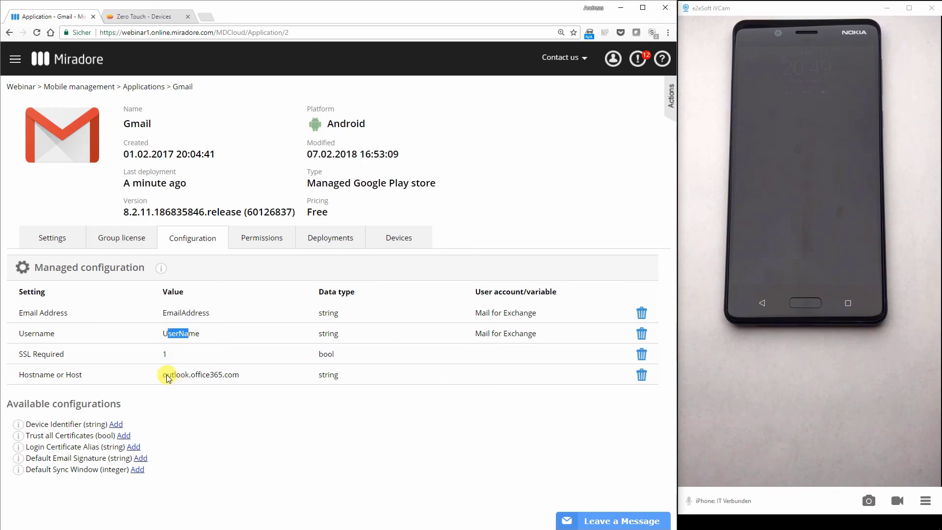
pyautogui.moveTo(167, 377); pyautogui.dragTo(248, 381)
pyautogui.click(249, 377)
# Check that the user's record lists the HMD Global TA-1012 as Enrolled, then return to Zero Touch Devices.
pyautogui.click(13, 59)
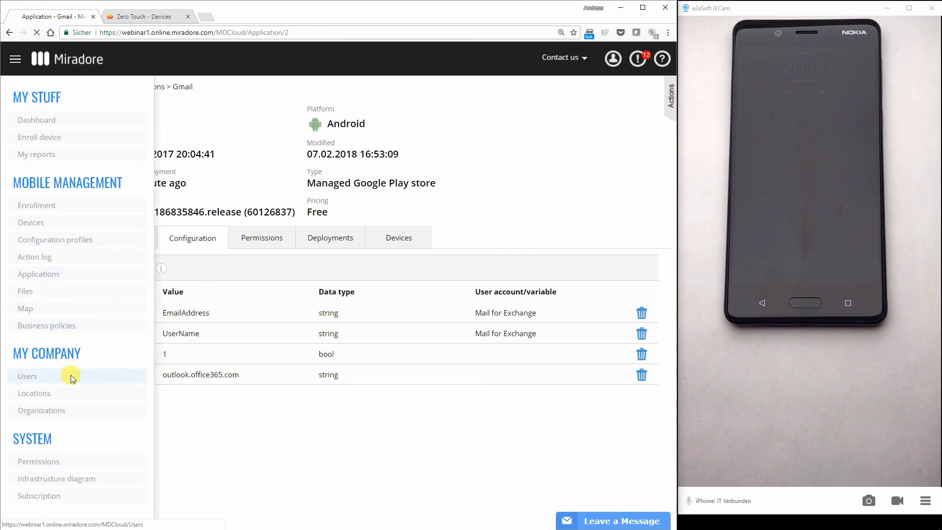
pyautogui.click(71, 378)
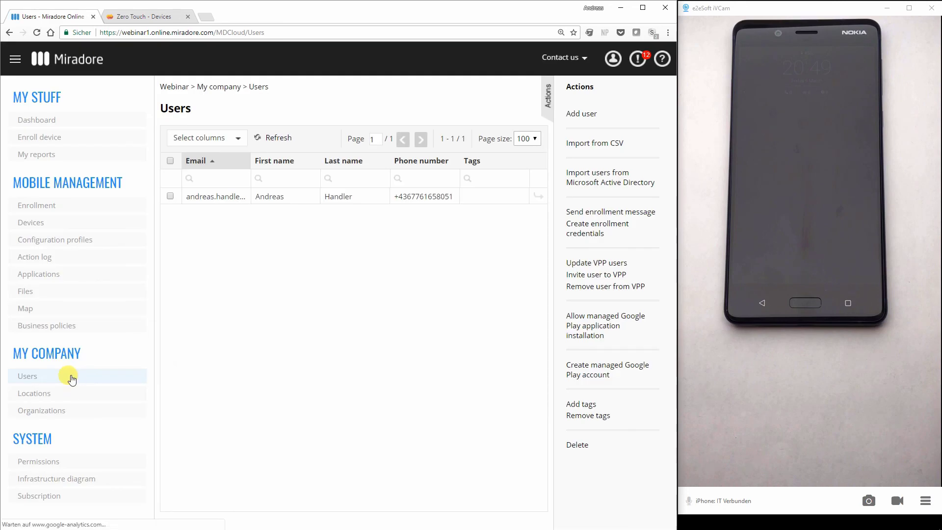
pyautogui.click(307, 196)
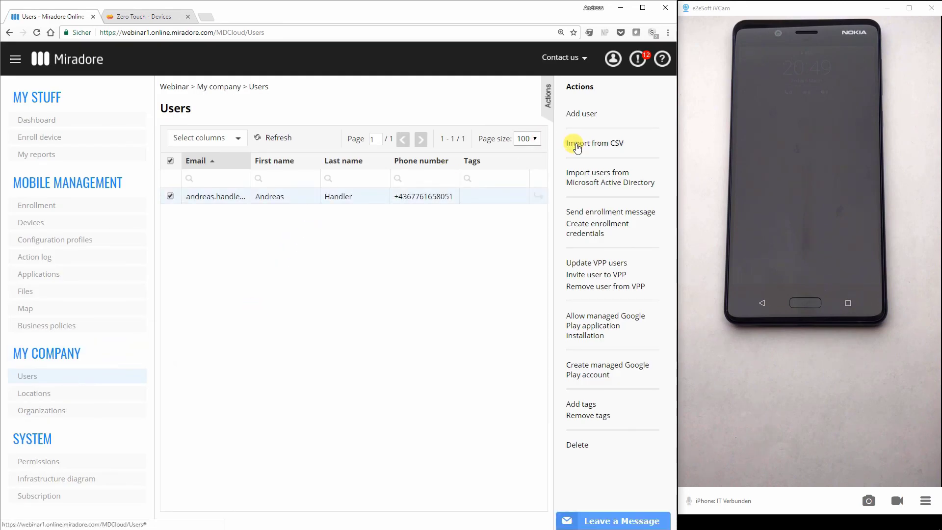
pyautogui.doubleClick(425, 202)
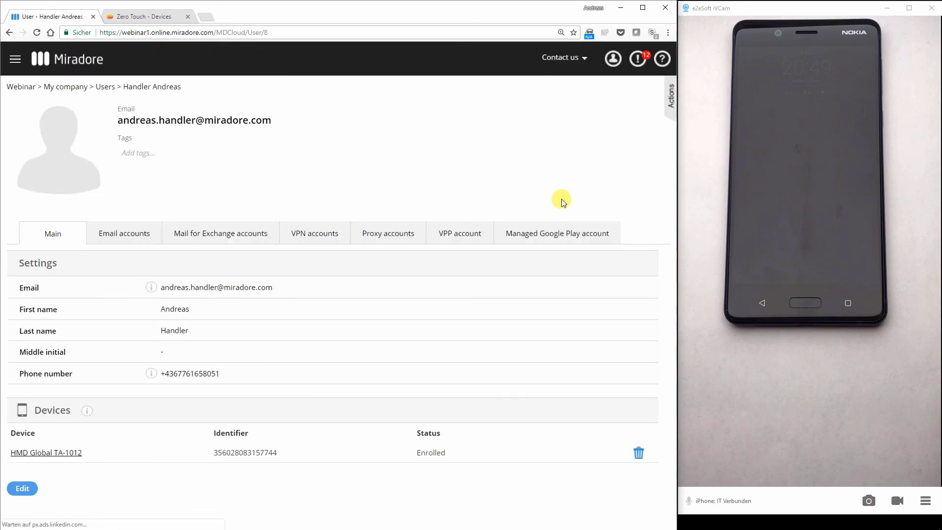
pyautogui.click(672, 95)
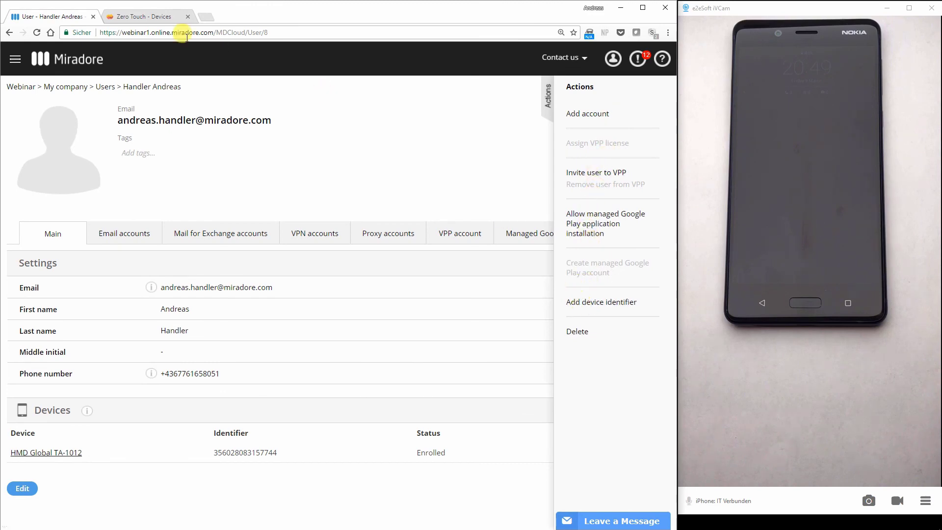
pyautogui.click(164, 19)
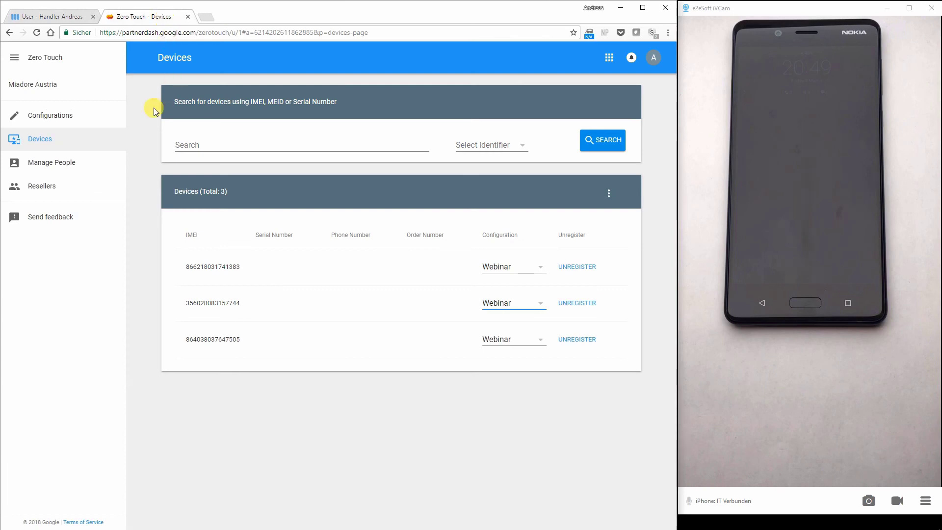
# Open the Webinar zero-touch configuration for editing and review its DPC extras admin bundle.
pyautogui.click(55, 118)
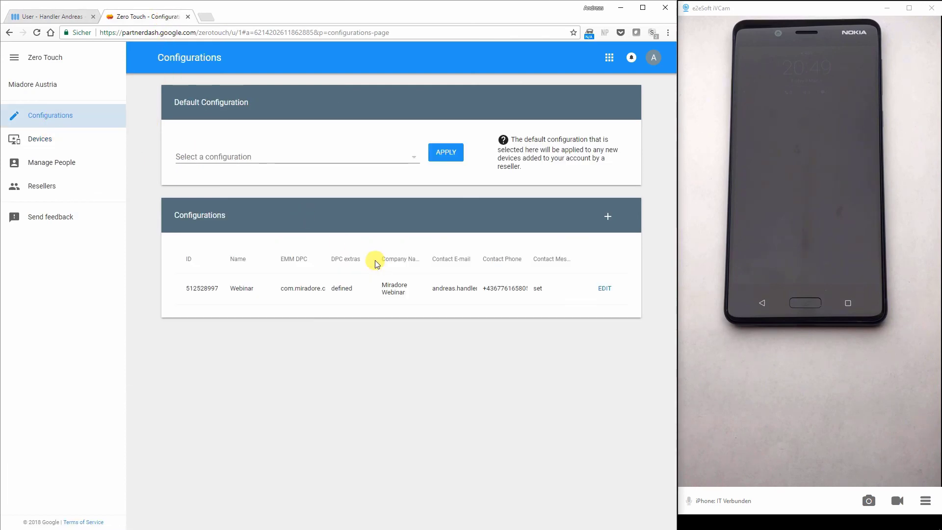
pyautogui.click(606, 290)
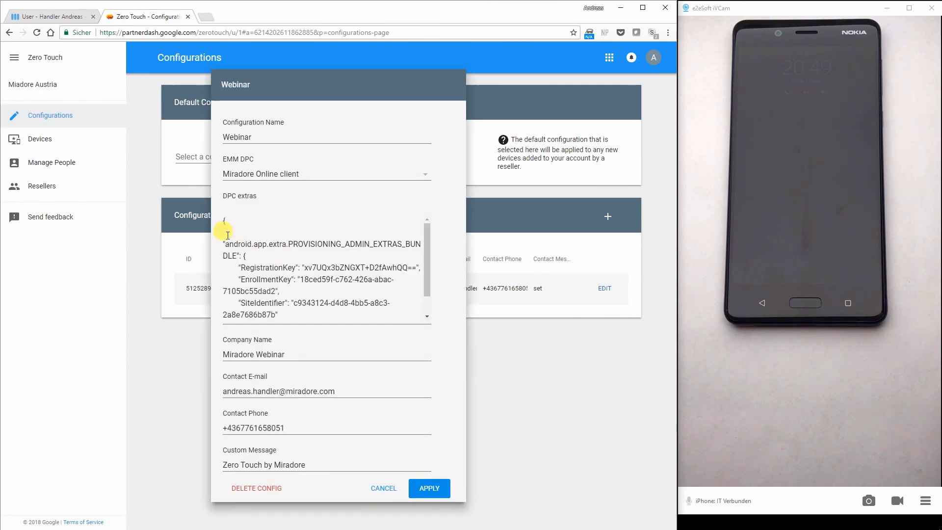
pyautogui.moveTo(427, 234); pyautogui.dragTo(427, 254)
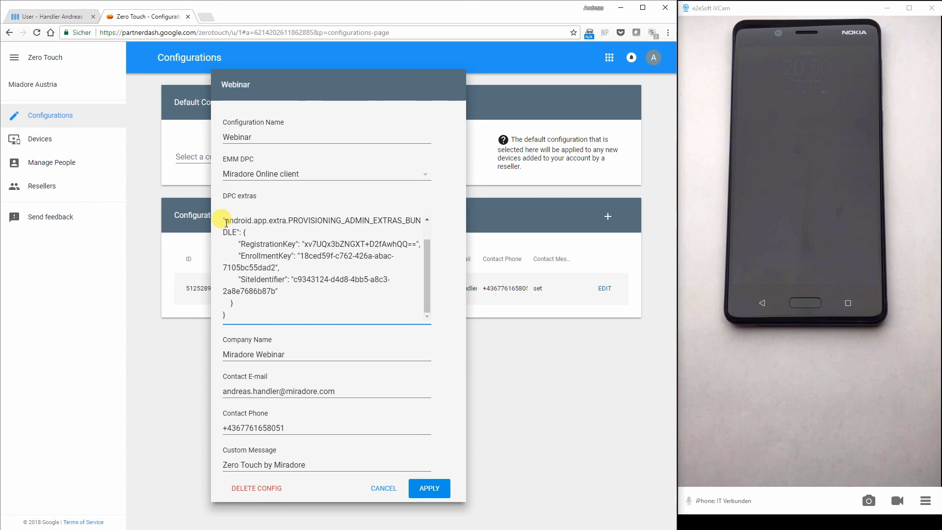
# In the System Infrastructure diagram, show the Android devices client options with APK and custom configuration downloads.
pyautogui.click(54, 17)
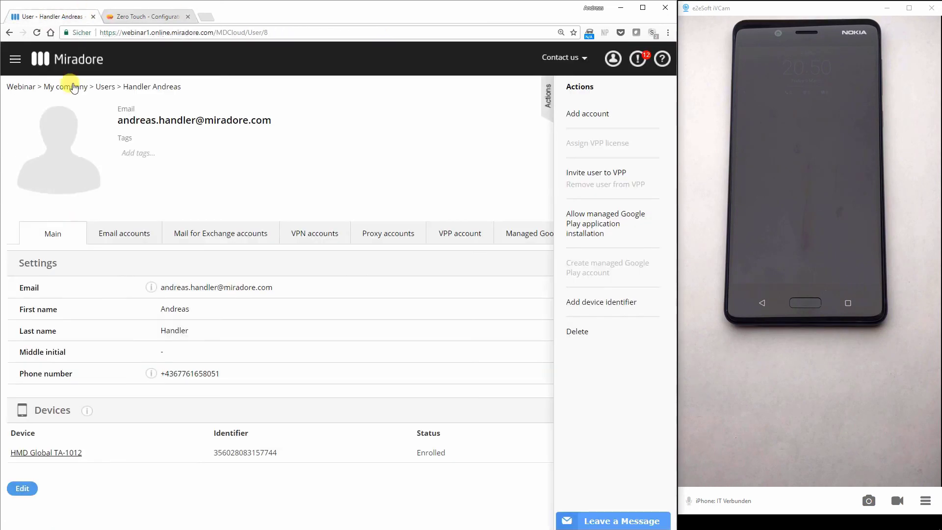
pyautogui.click(15, 58)
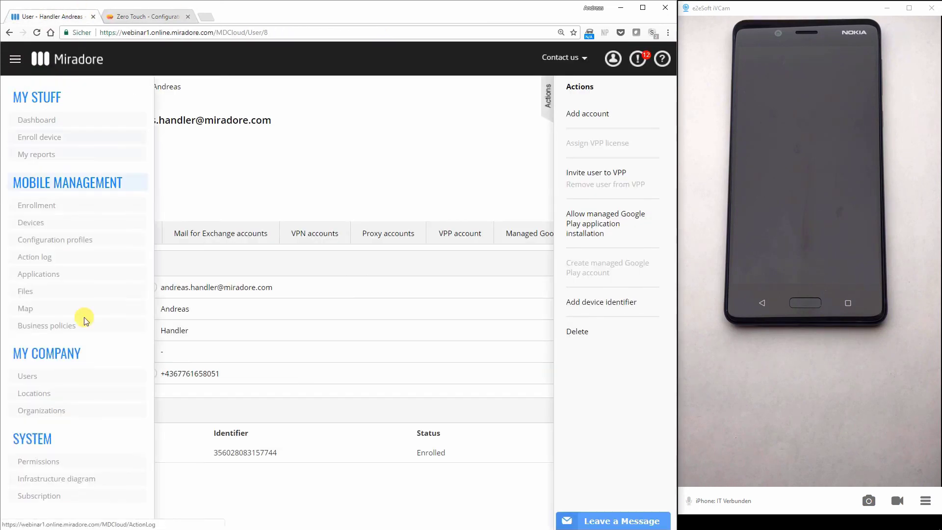
pyautogui.click(108, 479)
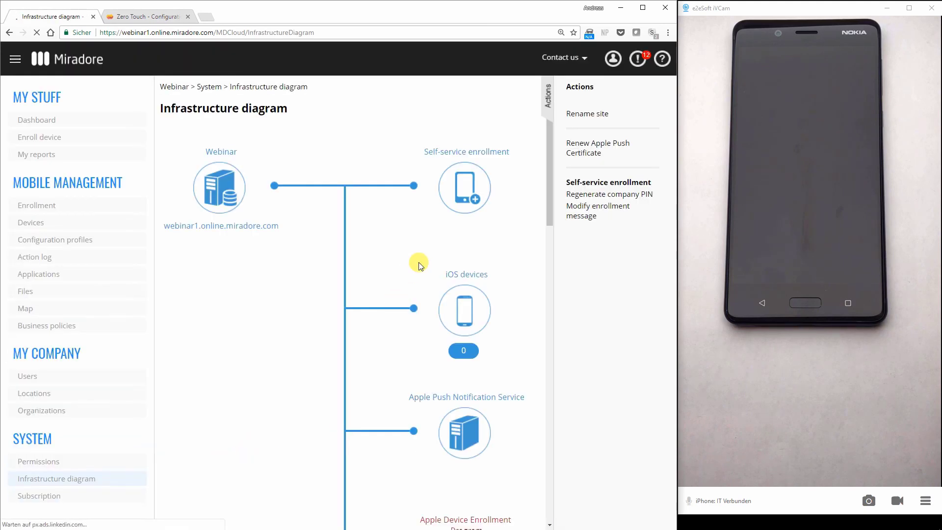
pyautogui.scroll(-5, 415, 272)
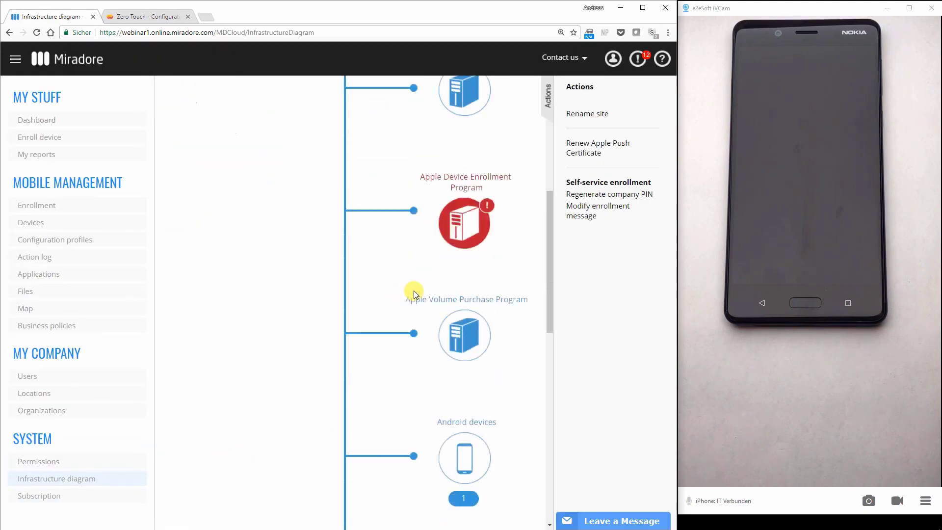
pyautogui.scroll(-2, 414, 293)
pyautogui.click(462, 224)
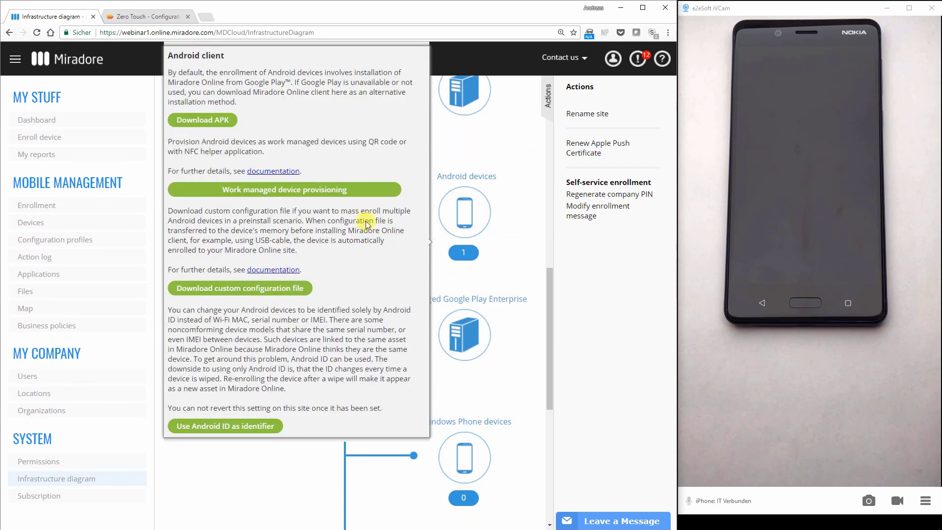